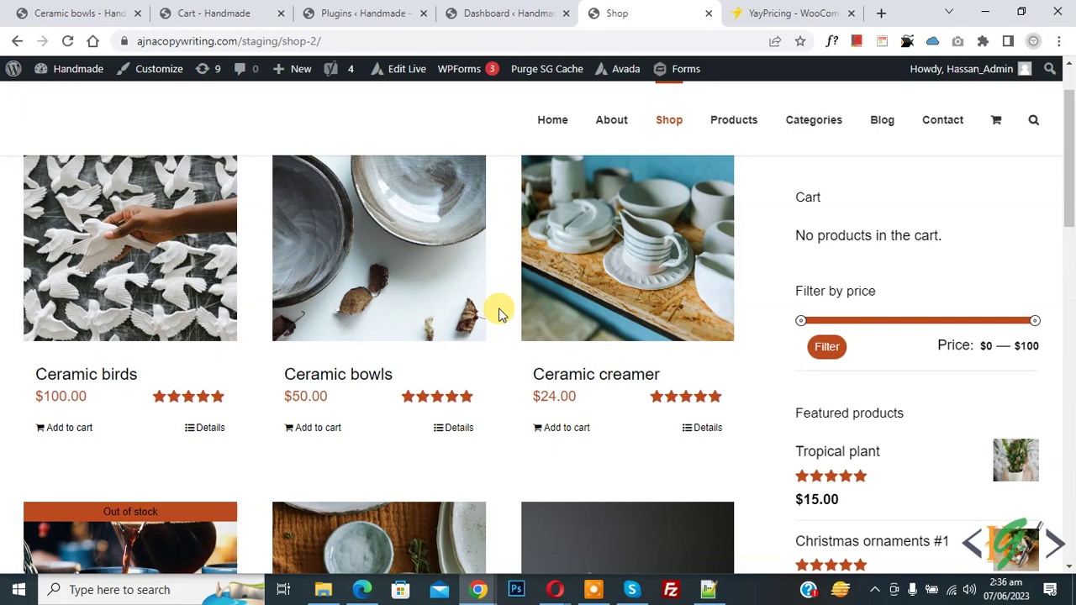
After viewing the shop's regular prices, switch to the YayPricing product page tab.
{"action": "left_click", "coordinate": [748, 12]}
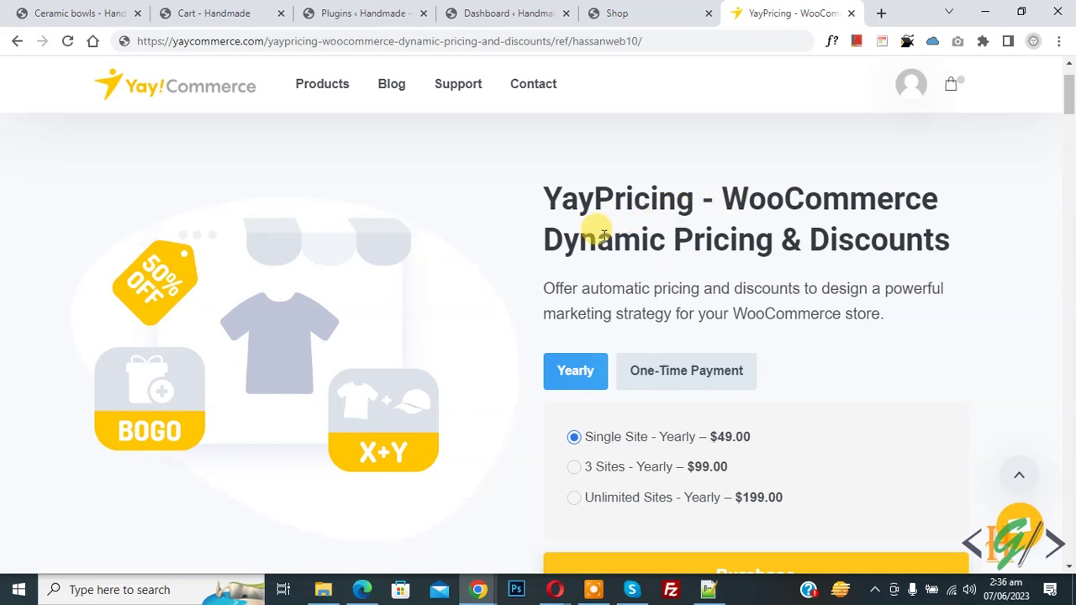
Find YayPricing Pro under Installed Plugins, then return to the empty YayPricing Product Pricing page.
{"action": "left_click", "coordinate": [362, 8]}
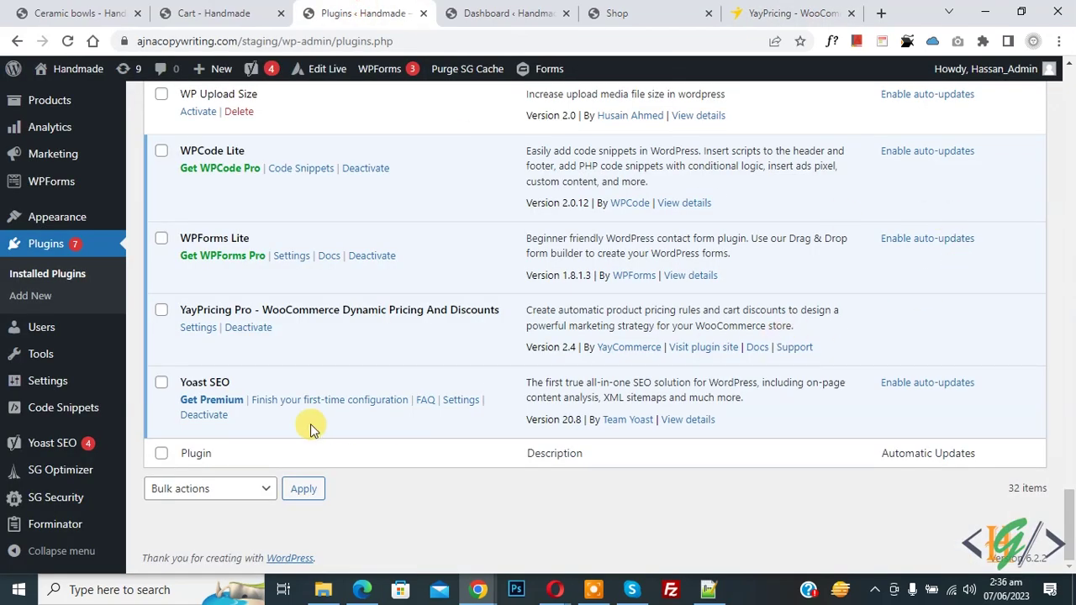
{"action": "left_click_drag", "start_coordinate": [182, 310], "coordinate": [433, 311]}
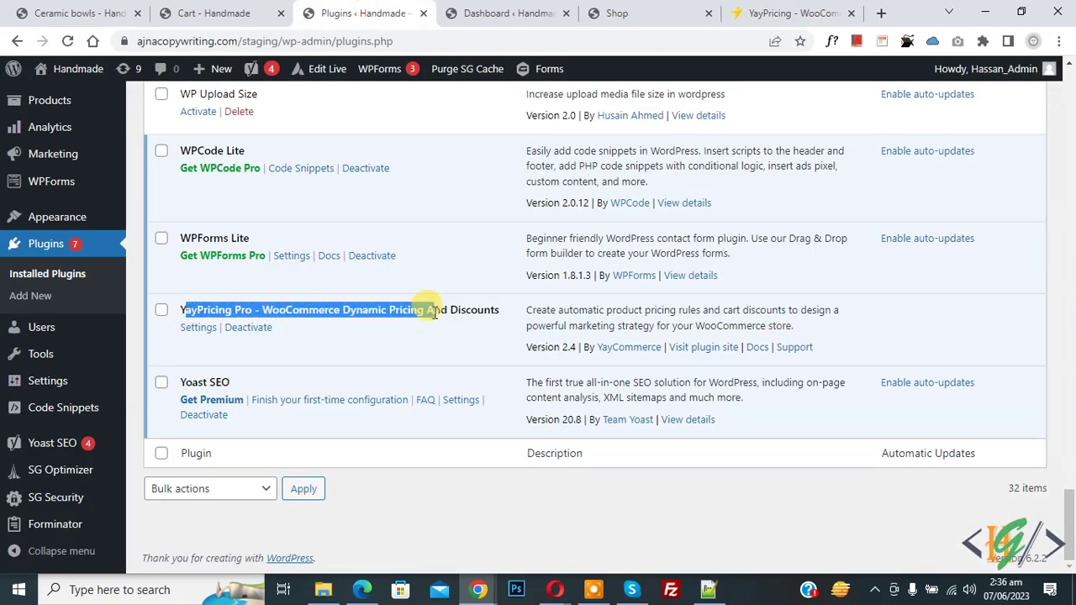
{"action": "scroll", "coordinate": [412, 314], "scroll_direction": "up", "scroll_amount": 3}
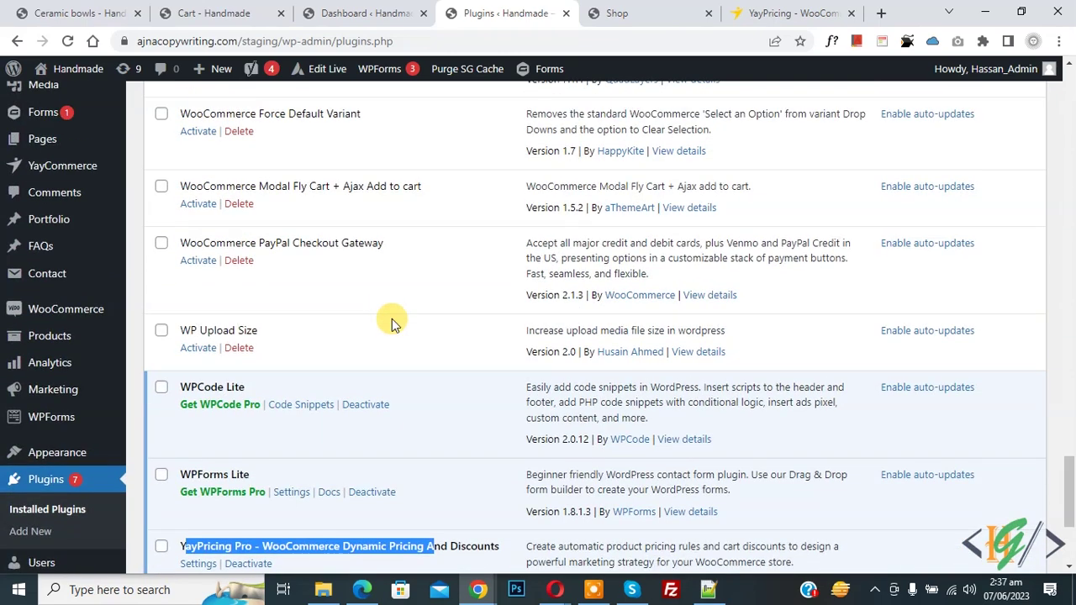
{"action": "mouse_move", "coordinate": [64, 171]}
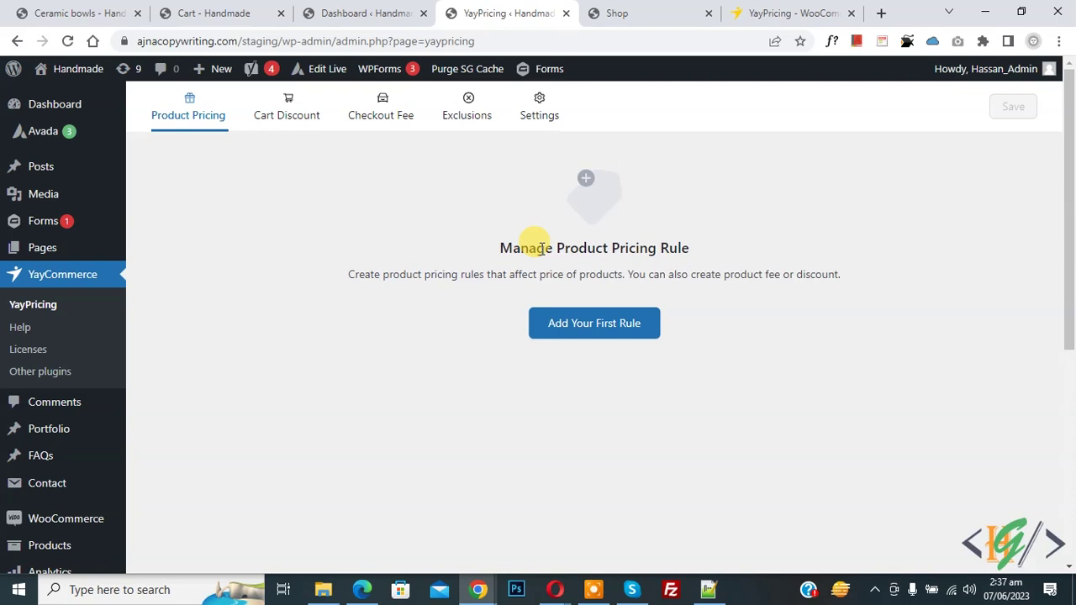
{"action": "left_click", "coordinate": [738, 15]}
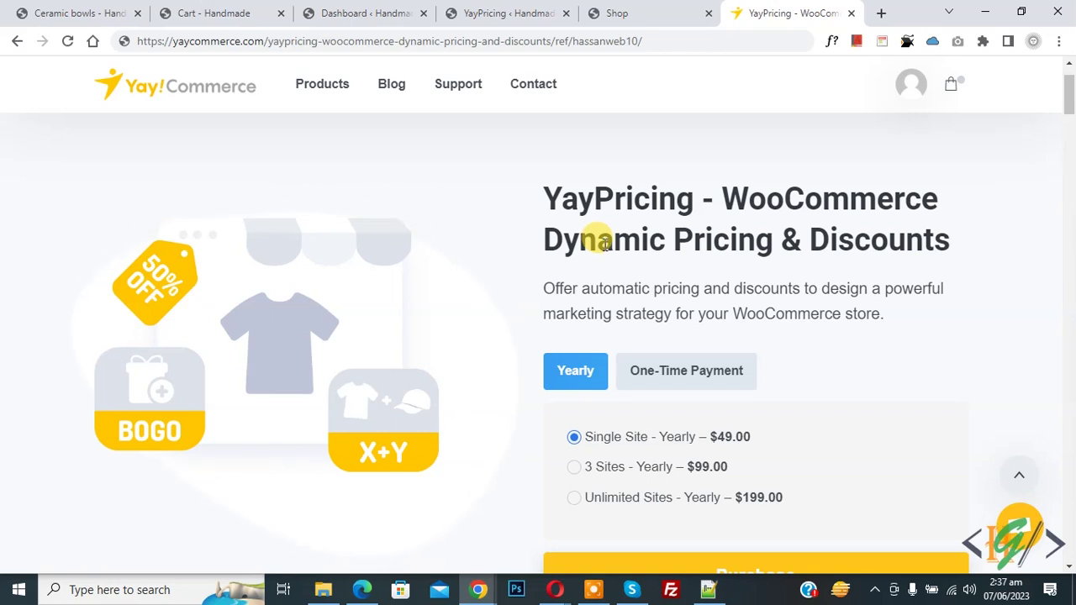
{"action": "left_click", "coordinate": [511, 13]}
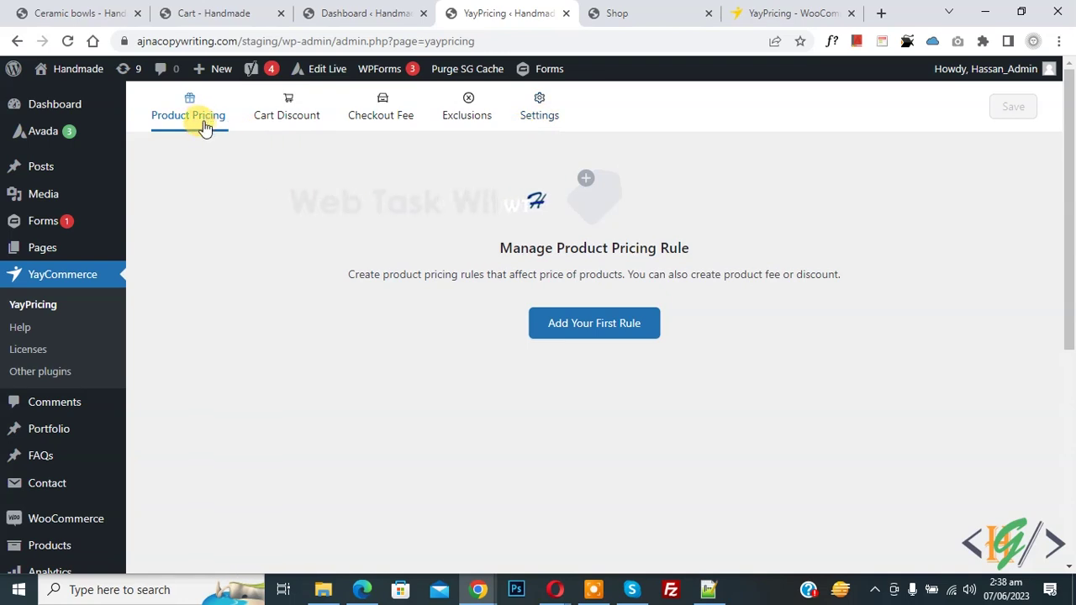
Add the first pricing rule from the 'Sale 50% OFF all products' campaign template.
{"action": "left_click", "coordinate": [586, 328]}
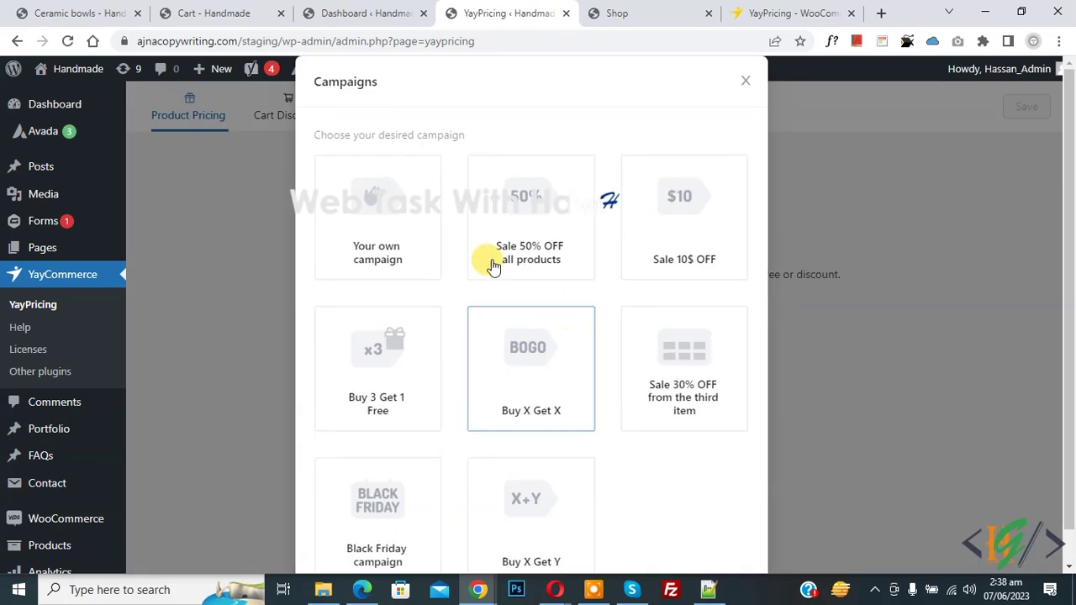
{"action": "left_click", "coordinate": [546, 223]}
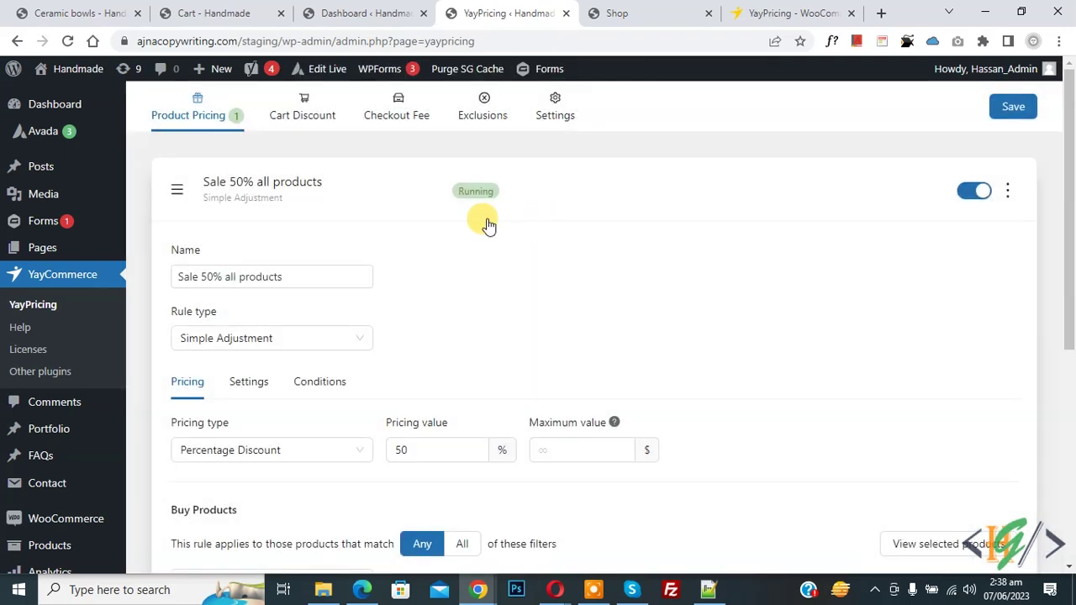
{"action": "left_click", "coordinate": [175, 247]}
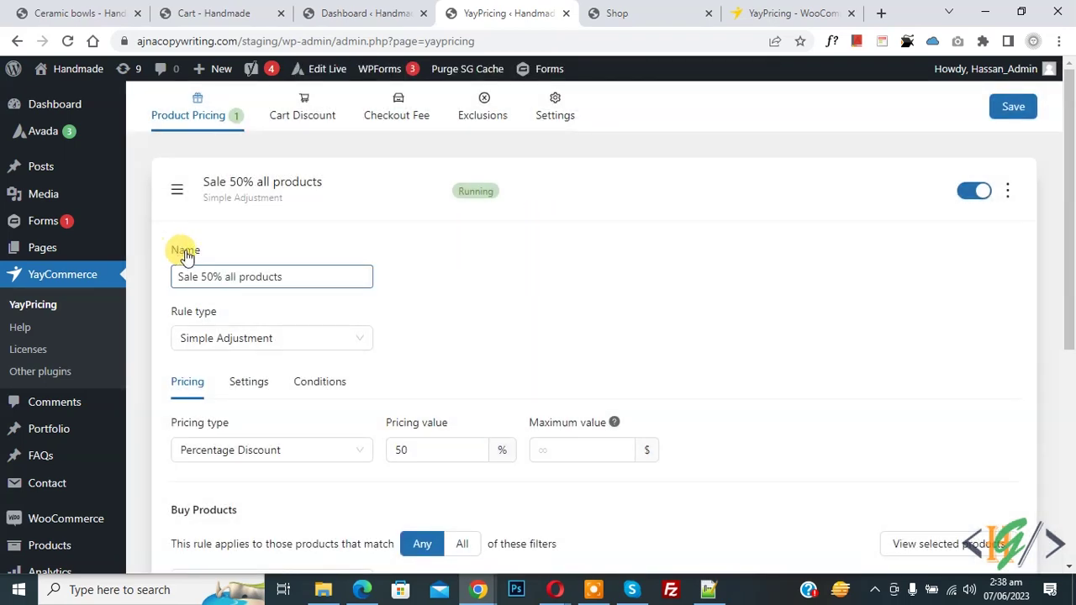
{"action": "left_click", "coordinate": [180, 276]}
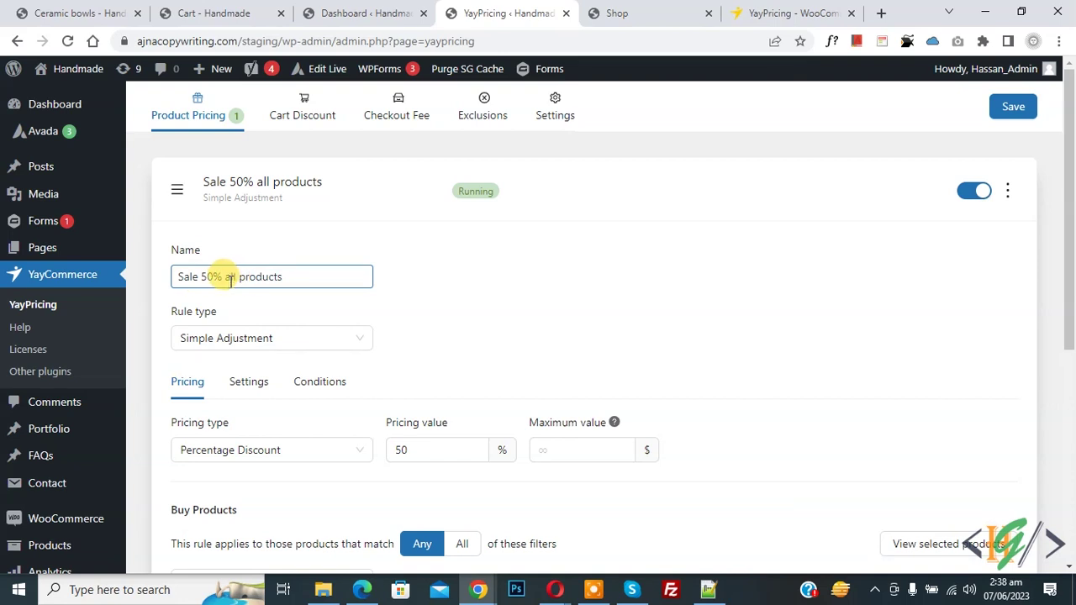
{"action": "left_click", "coordinate": [316, 348]}
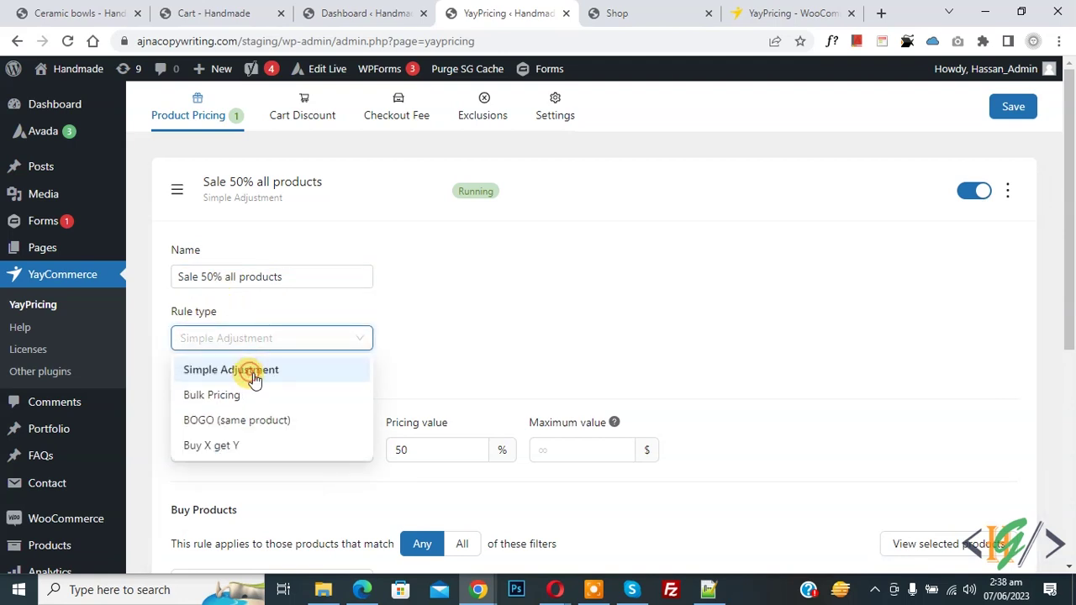
{"action": "left_click", "coordinate": [252, 380]}
{"action": "scroll", "coordinate": [268, 264], "scroll_direction": "down", "scroll_amount": 2}
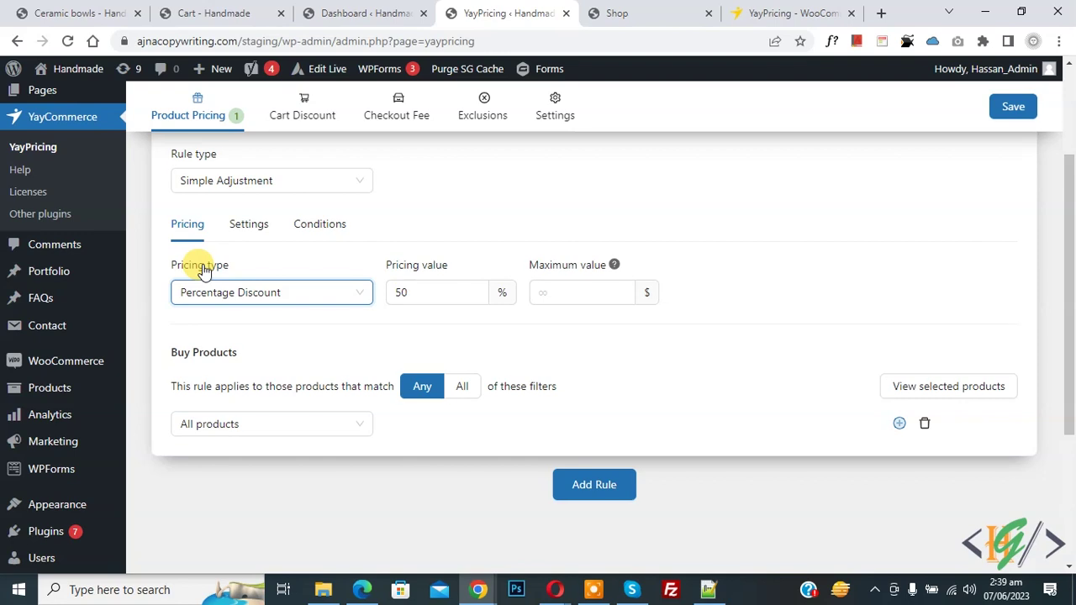
{"action": "left_click", "coordinate": [324, 294]}
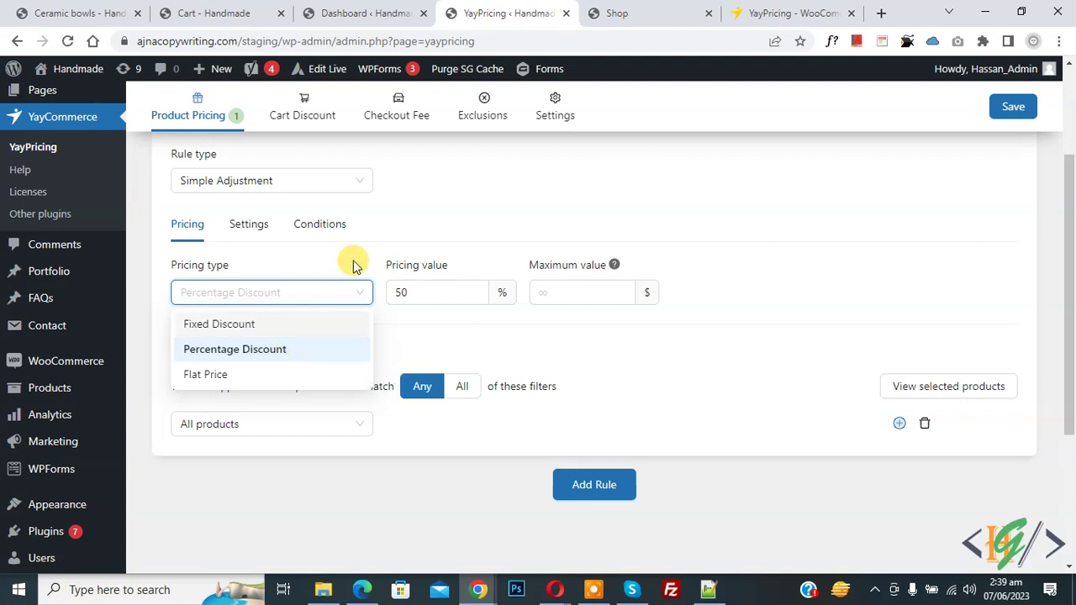
{"action": "left_click", "coordinate": [404, 301]}
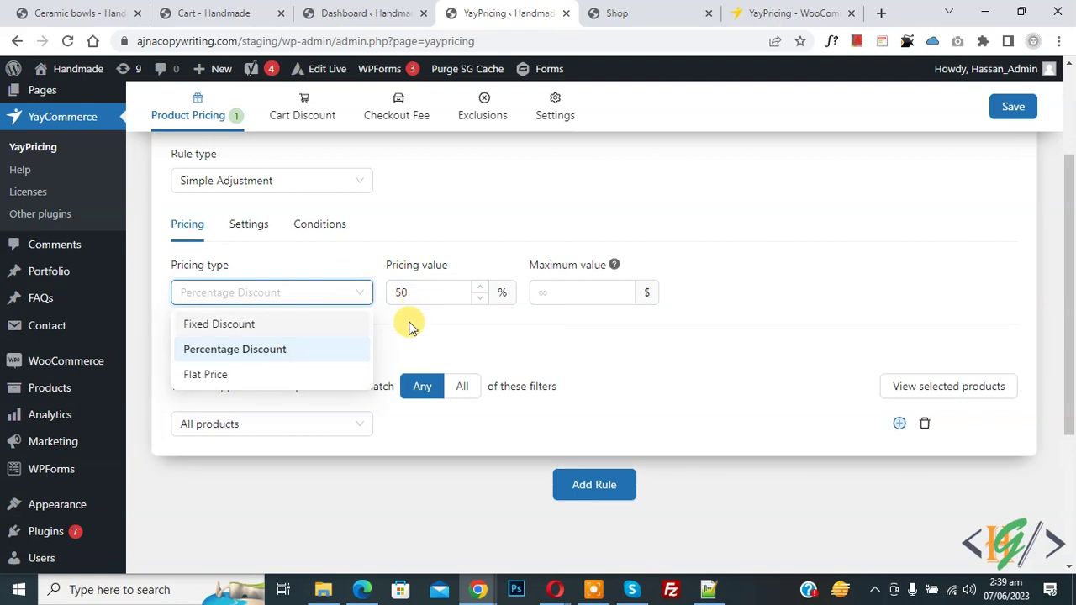
{"action": "left_click", "coordinate": [409, 325]}
{"action": "left_click", "coordinate": [402, 292]}
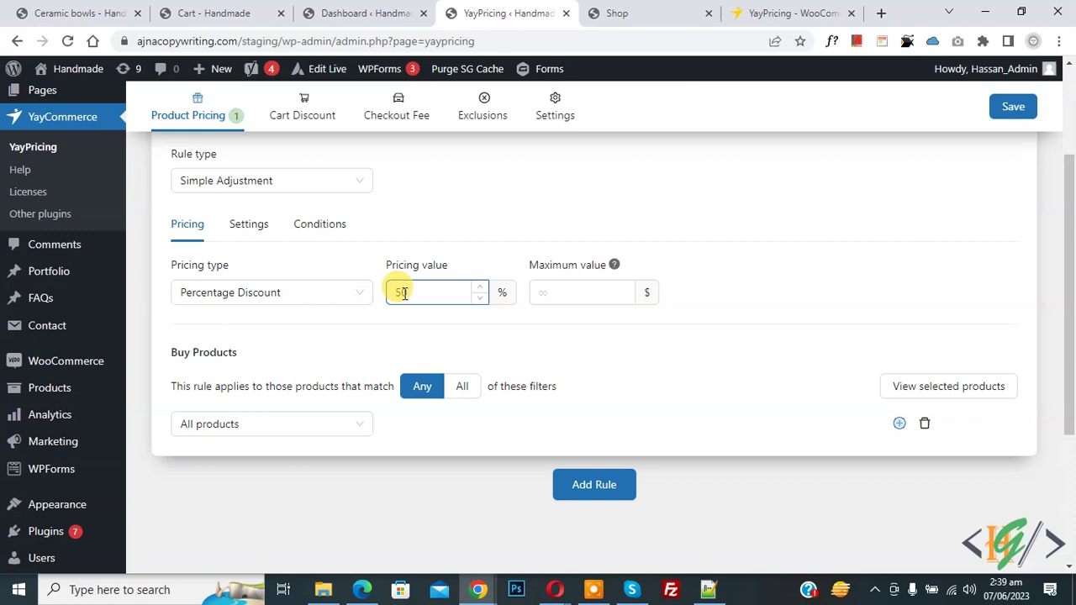
{"action": "left_click", "coordinate": [322, 327]}
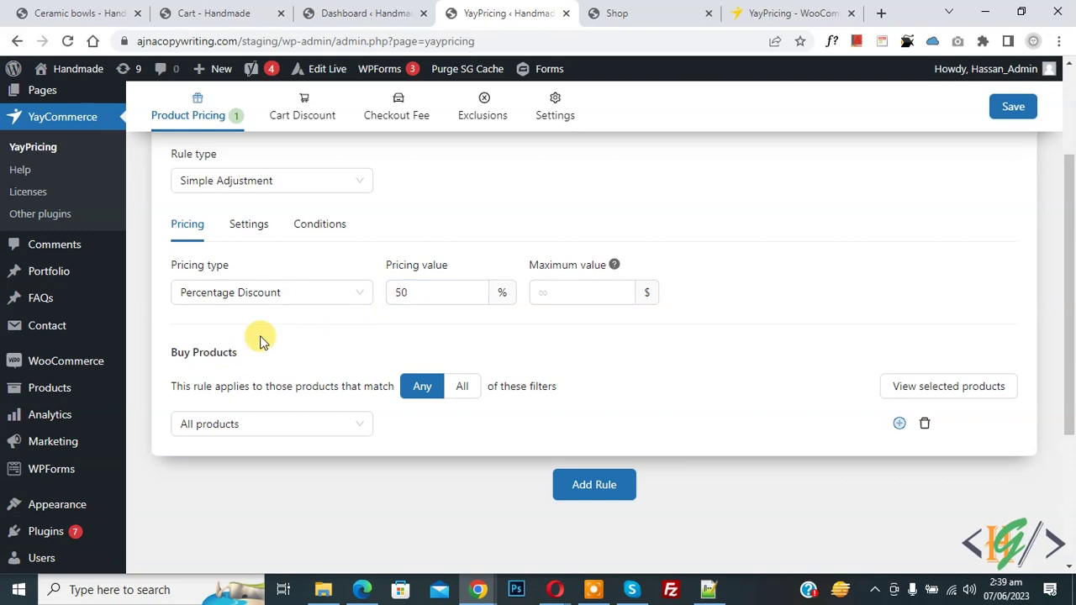
{"action": "scroll", "coordinate": [281, 336], "scroll_direction": "down", "scroll_amount": 1}
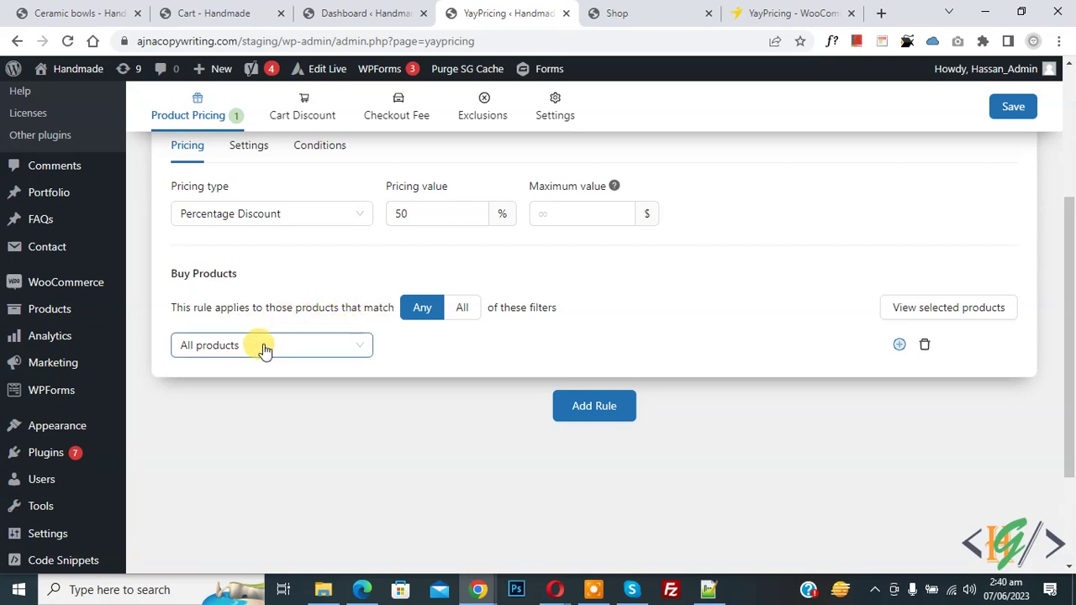
{"action": "left_click", "coordinate": [311, 346]}
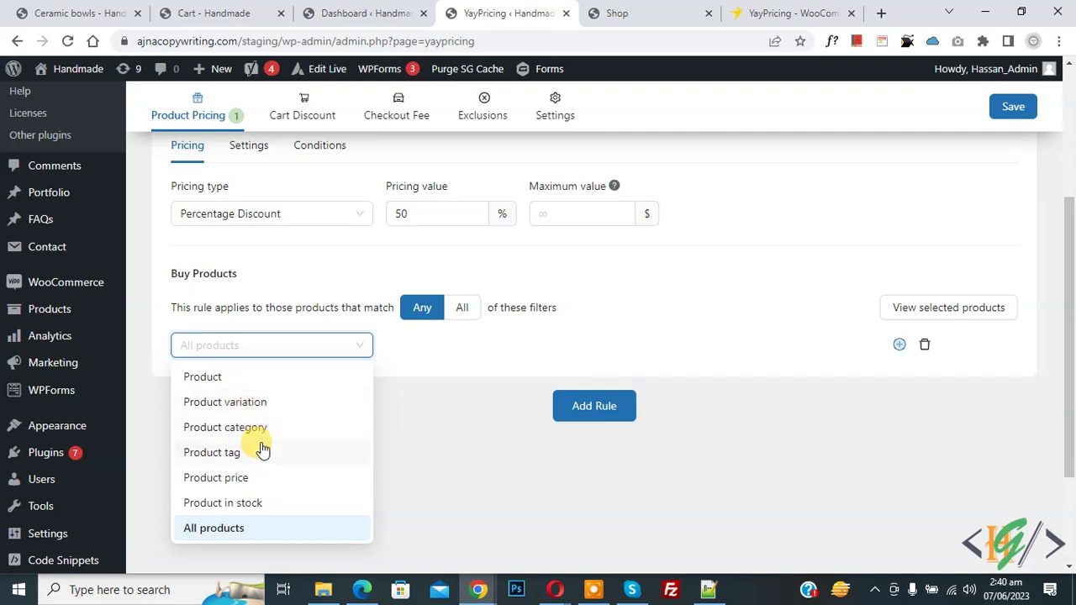
{"action": "left_click", "coordinate": [238, 529]}
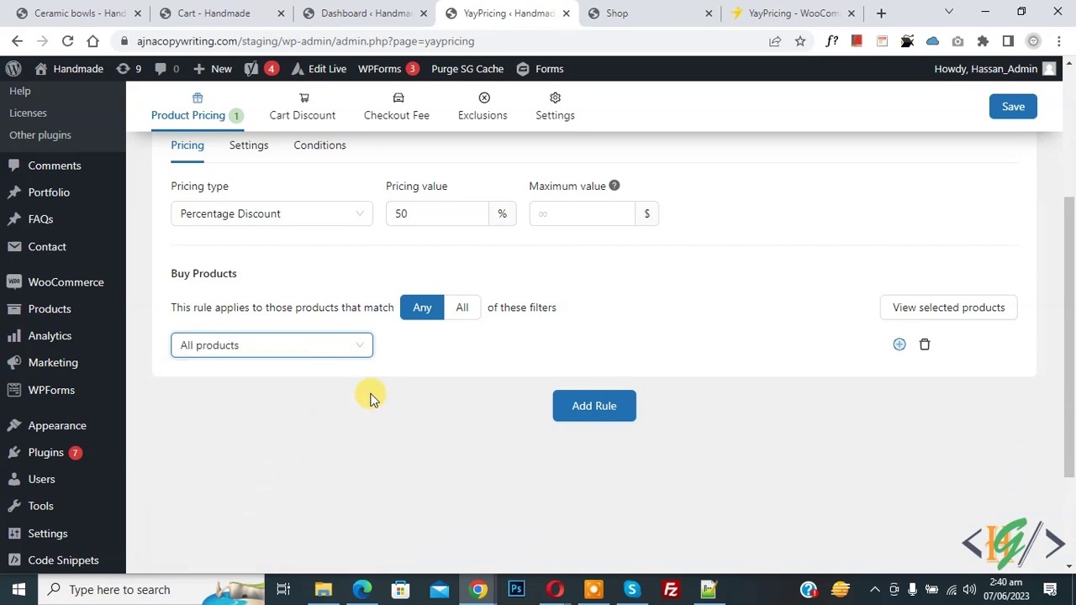
{"action": "left_click", "coordinate": [574, 411]}
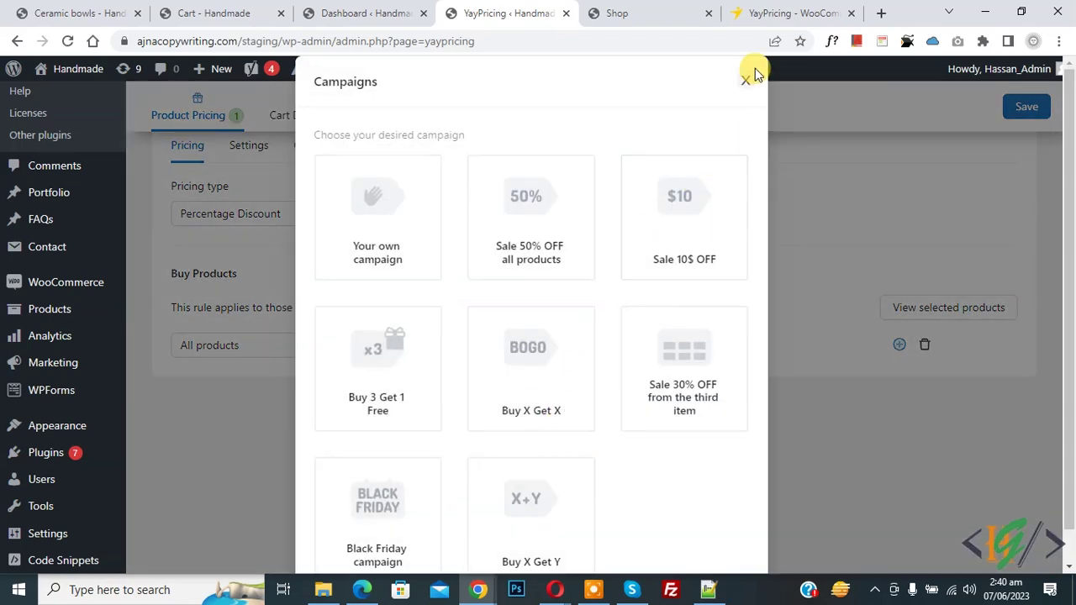
Close the Campaigns chooser without a new rule and show the 50% rule's Settings.
{"action": "left_click", "coordinate": [745, 80]}
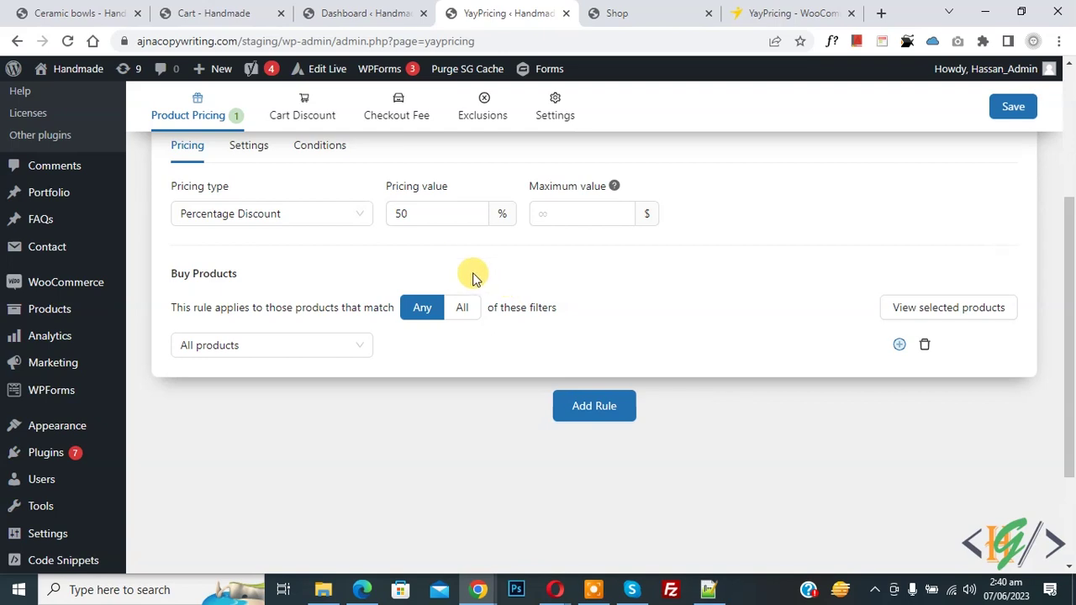
{"action": "left_click", "coordinate": [249, 152]}
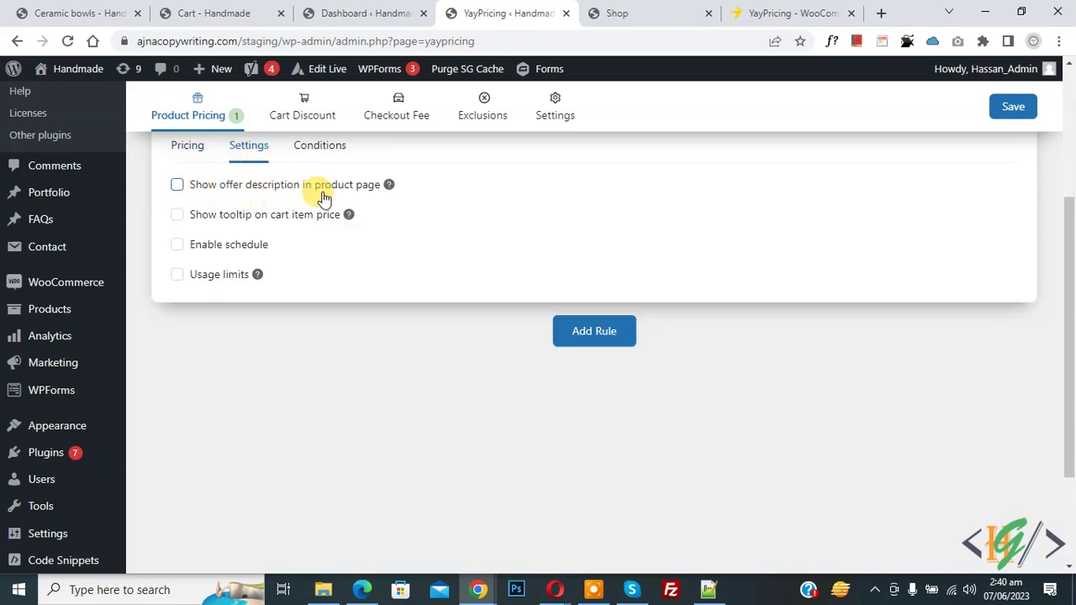
Tick 'Show offer description in product page', then view the rule's Conditions.
{"action": "left_click", "coordinate": [177, 186]}
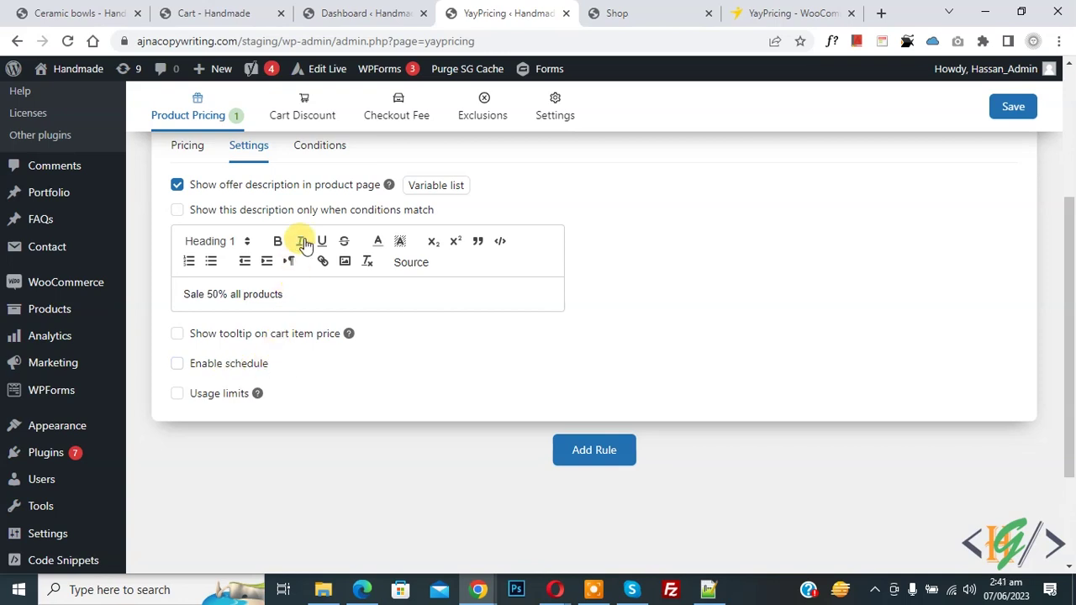
{"action": "left_click", "coordinate": [320, 154]}
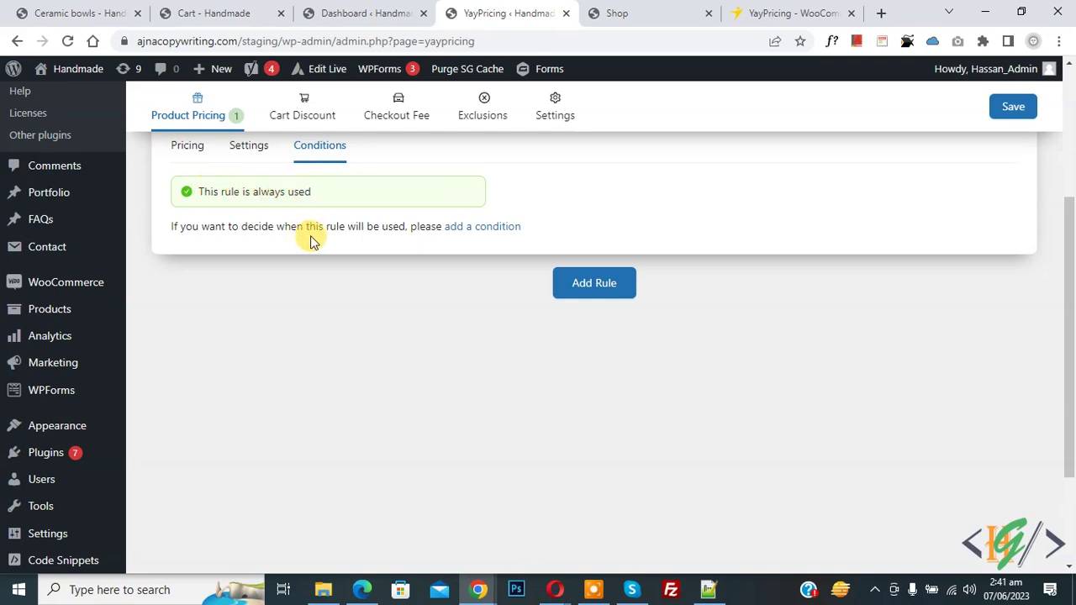
Try a cart-subtotal condition, delete it, and save the rule with no conditions.
{"action": "left_click", "coordinate": [491, 227]}
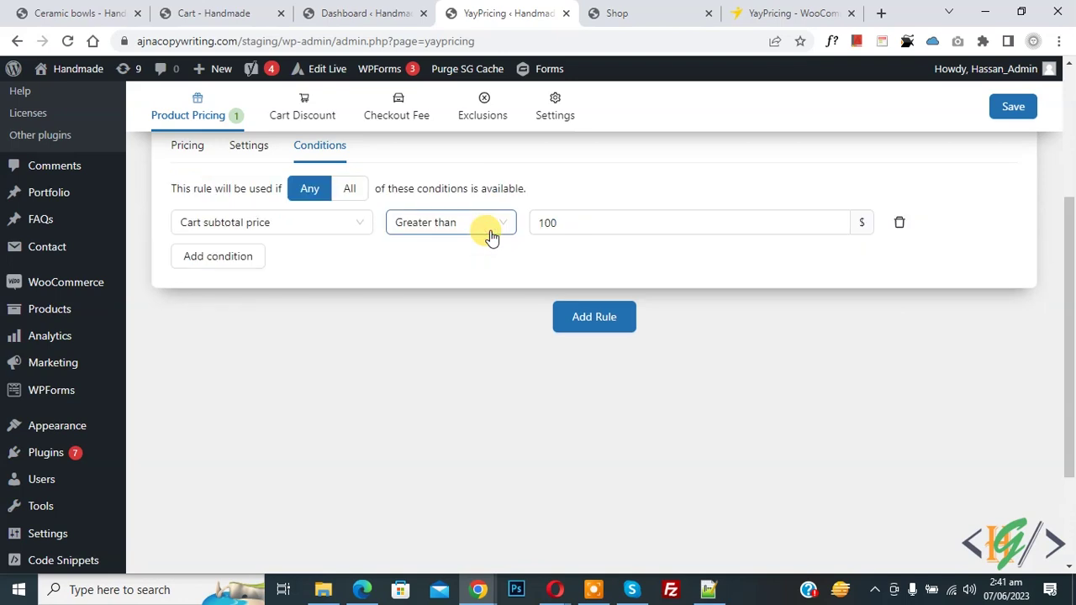
{"action": "left_click", "coordinate": [273, 230]}
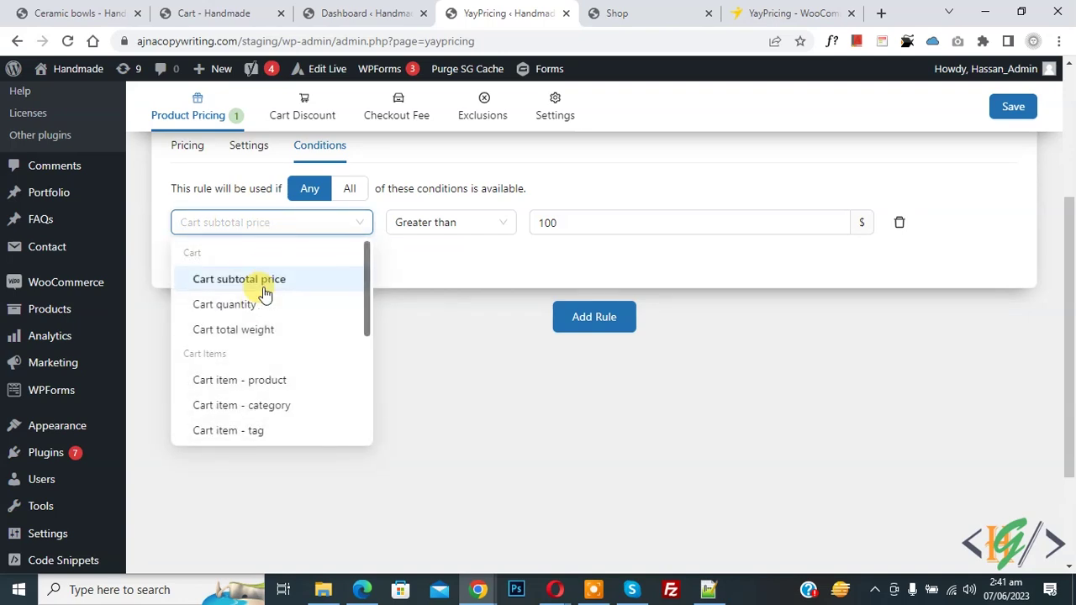
{"action": "left_click", "coordinate": [437, 255]}
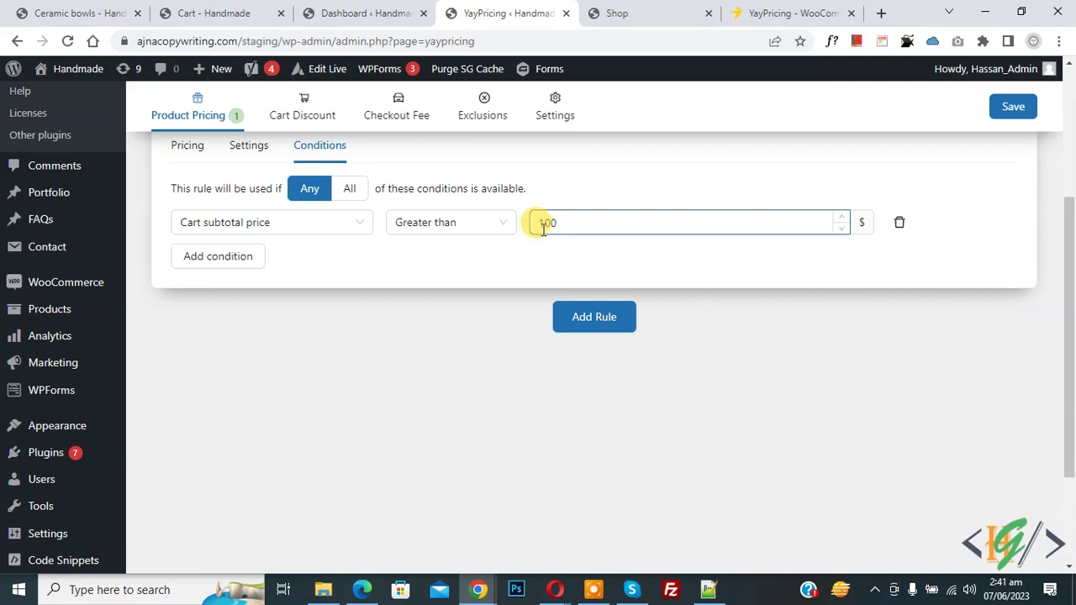
{"action": "left_click", "coordinate": [898, 225]}
{"action": "left_click", "coordinate": [1007, 106]}
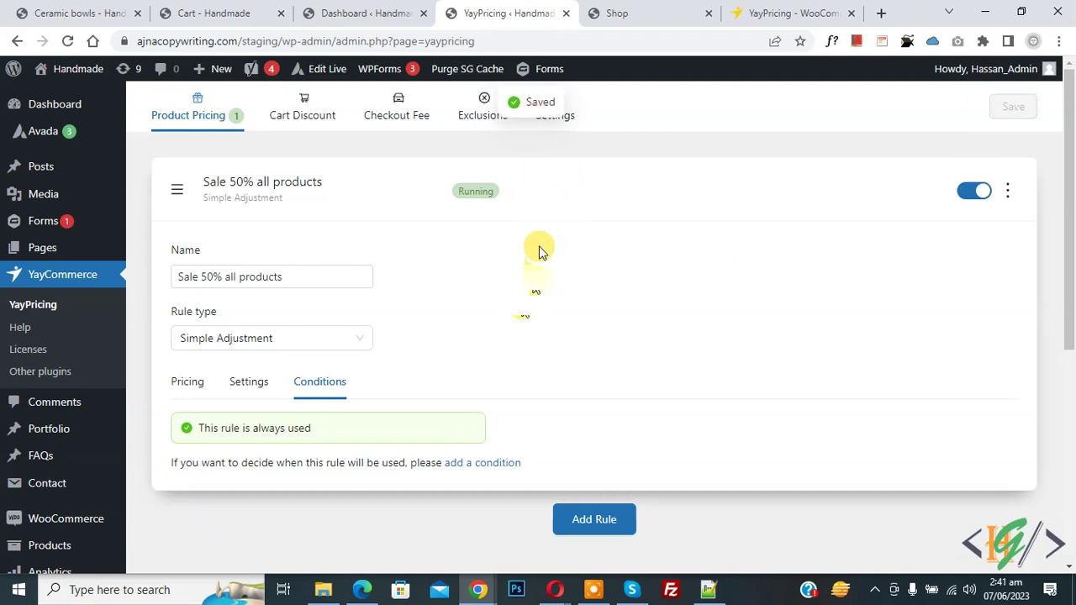
{"action": "left_click", "coordinate": [617, 12]}
{"action": "left_click", "coordinate": [69, 40]}
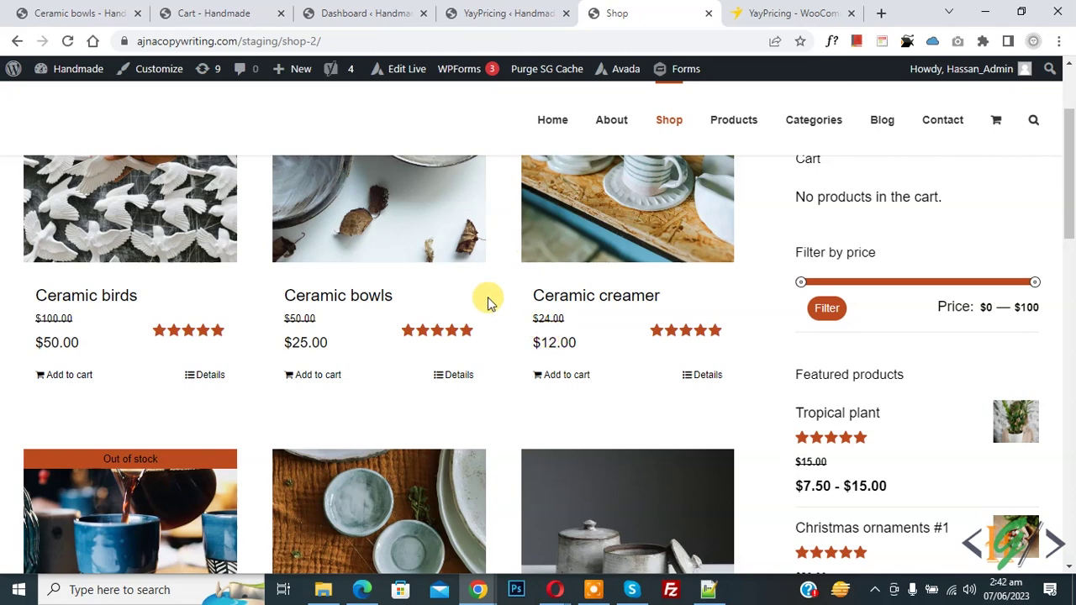
{"action": "left_click", "coordinate": [504, 13]}
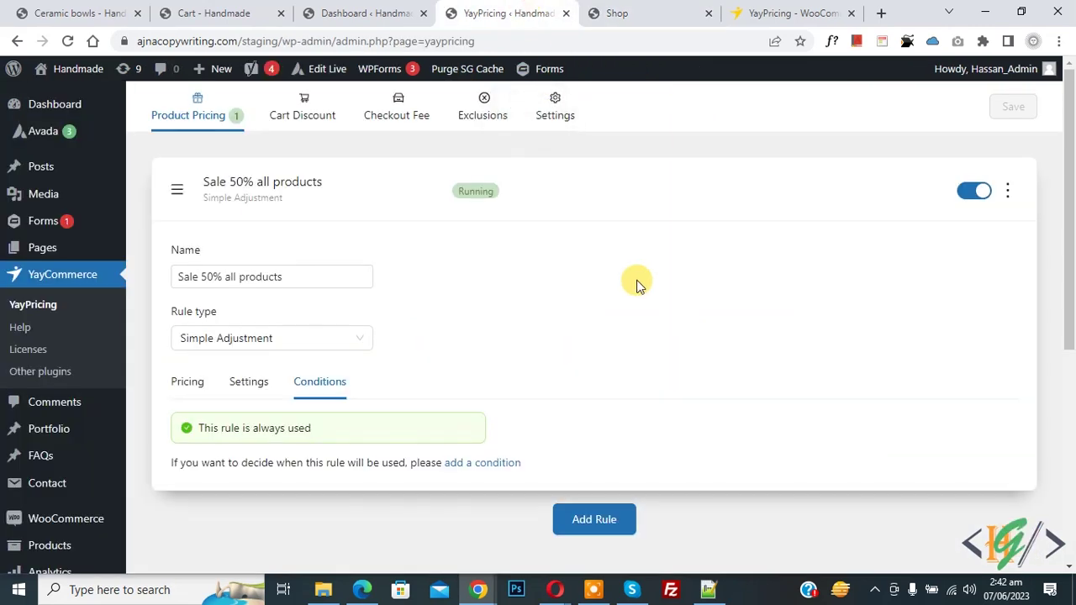
Keep discounts based on Regular price, enable Show sale tag, save, and return to Shop.
{"action": "left_click", "coordinate": [555, 115]}
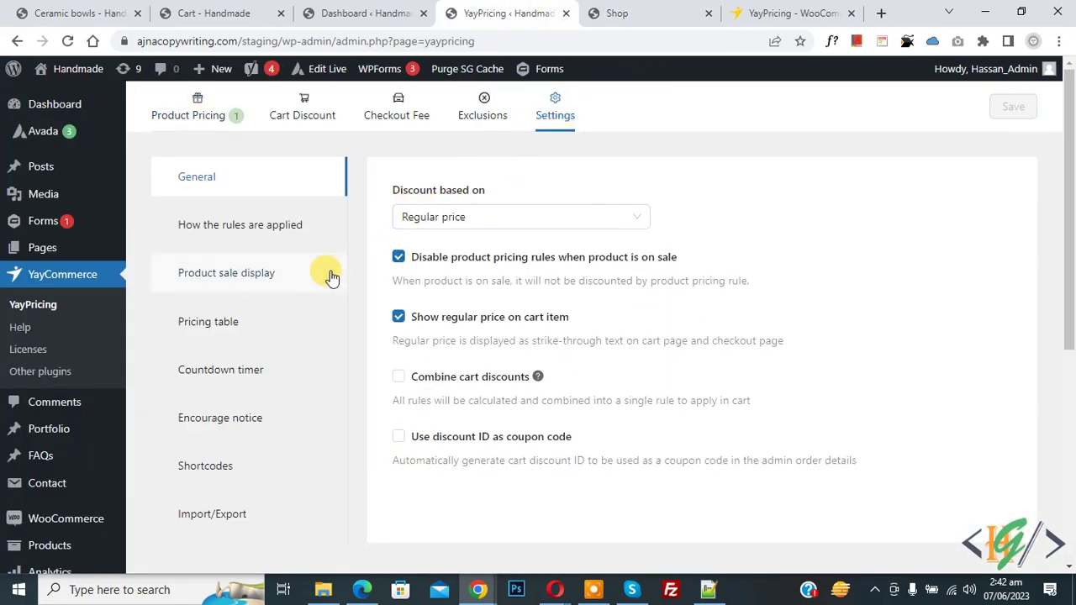
{"action": "left_click", "coordinate": [480, 215]}
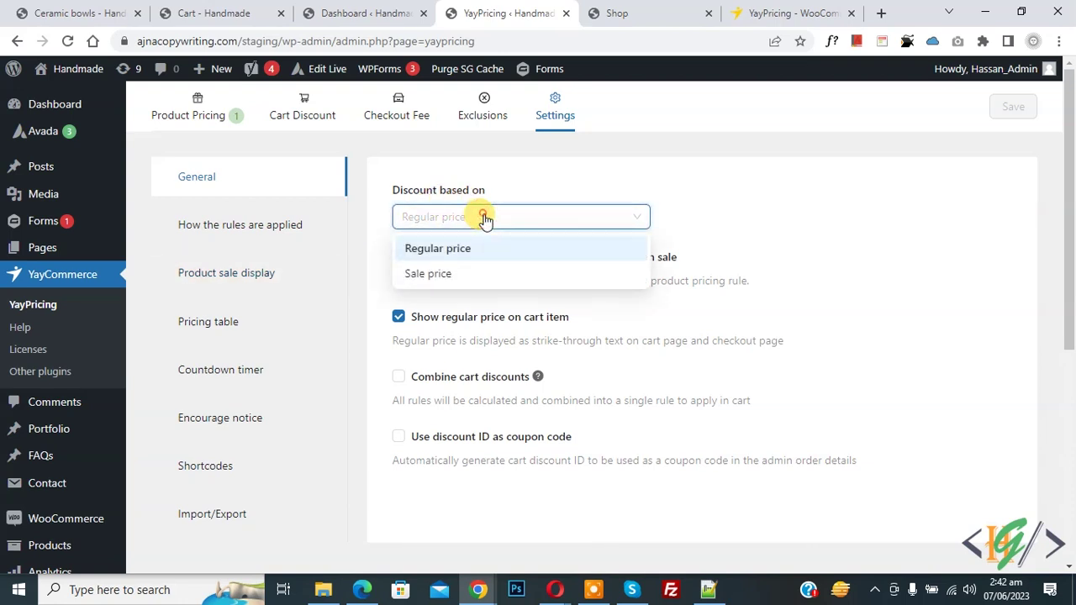
{"action": "left_click", "coordinate": [460, 252]}
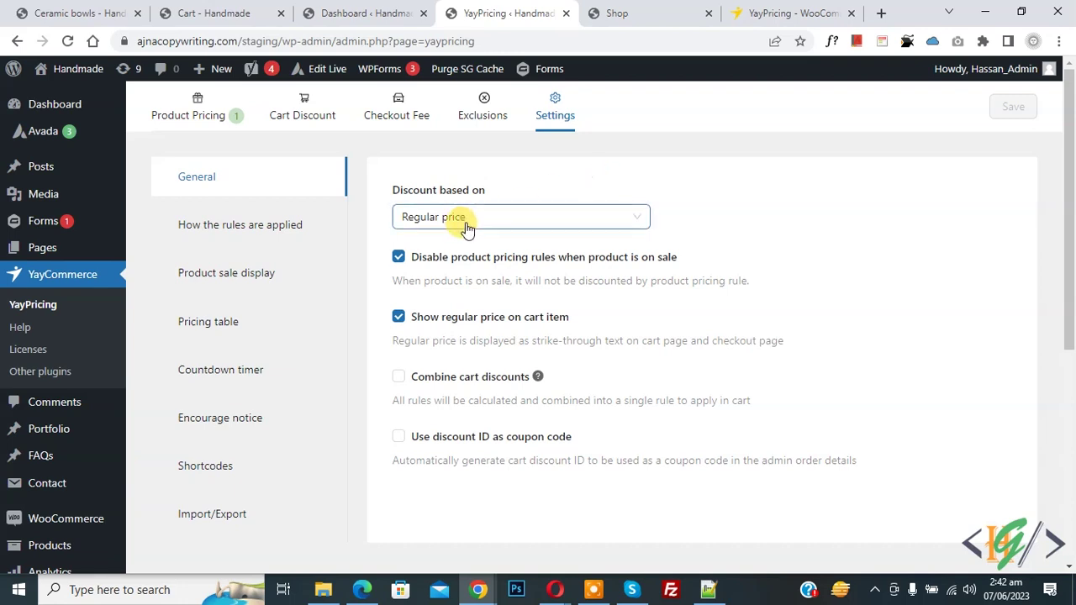
{"action": "left_click", "coordinate": [247, 287]}
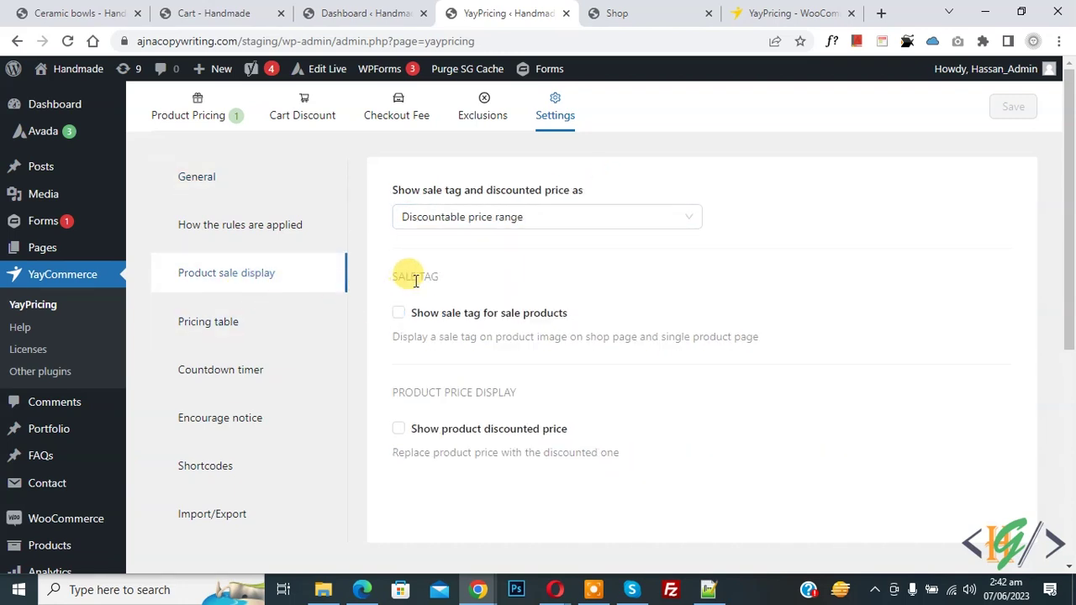
{"action": "left_click", "coordinate": [399, 313]}
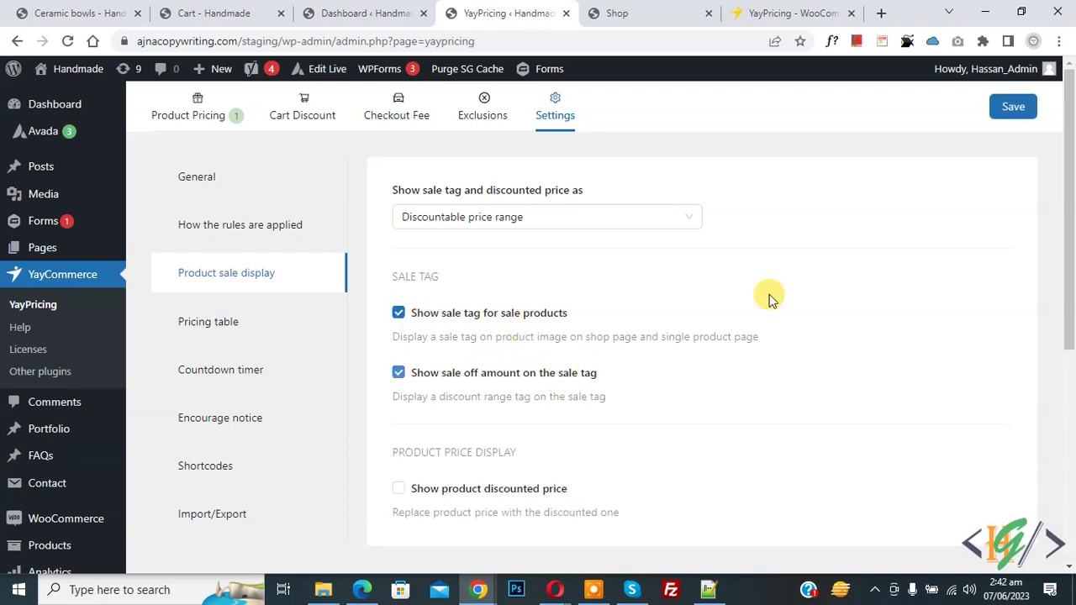
{"action": "left_click", "coordinate": [1009, 108]}
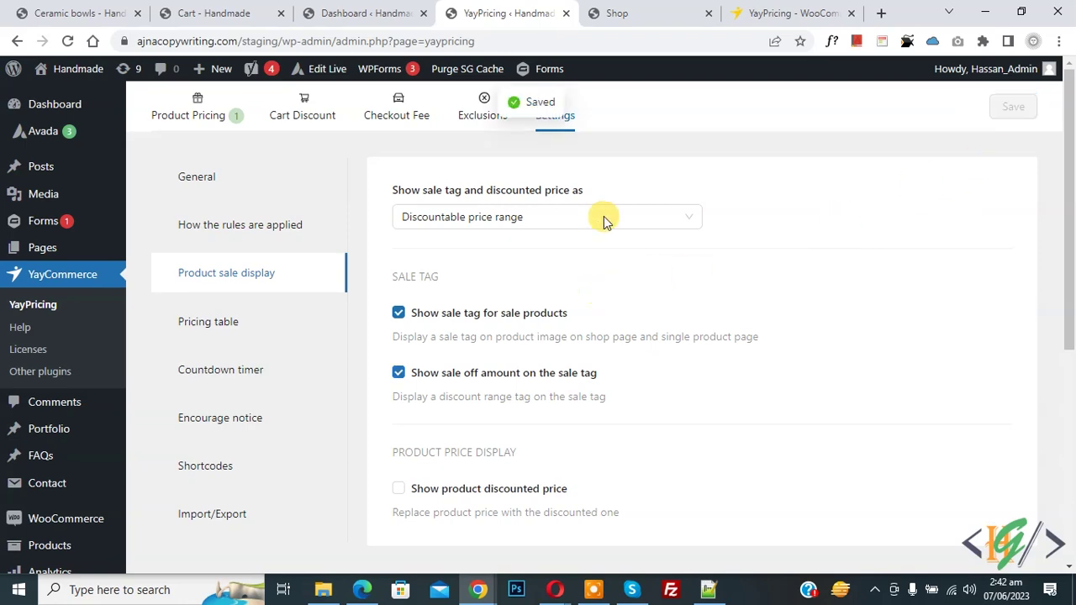
{"action": "left_click", "coordinate": [649, 10]}
{"action": "scroll", "coordinate": [500, 227], "scroll_direction": "up", "scroll_amount": 3}
Reload the shop to check the 'SALE! Up to 50%' tags and Ceramic bowls offer, then reopen YayPricing.
{"action": "left_click", "coordinate": [68, 40]}
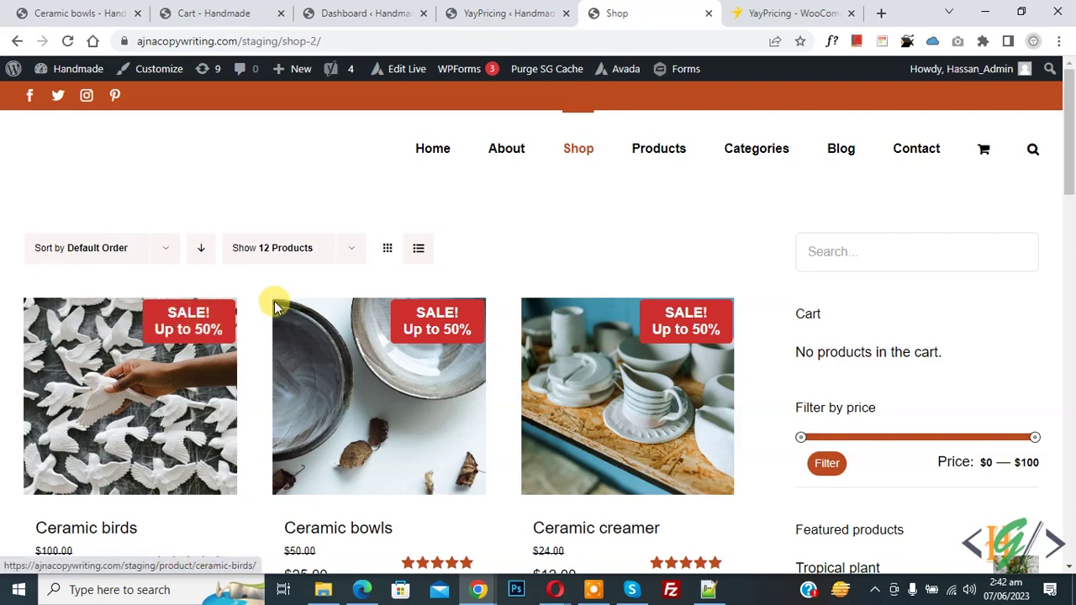
{"action": "scroll", "coordinate": [334, 319], "scroll_direction": "down", "scroll_amount": 3}
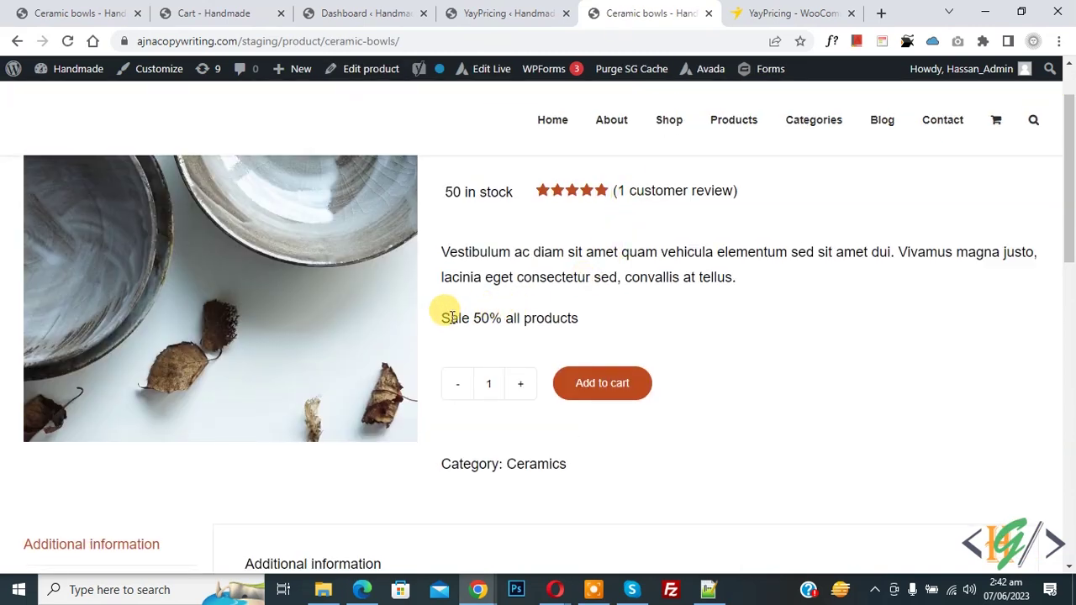
{"action": "left_click_drag", "start_coordinate": [443, 318], "coordinate": [613, 319]}
{"action": "left_click", "coordinate": [608, 315]}
{"action": "scroll", "coordinate": [598, 308], "scroll_direction": "up", "scroll_amount": 2}
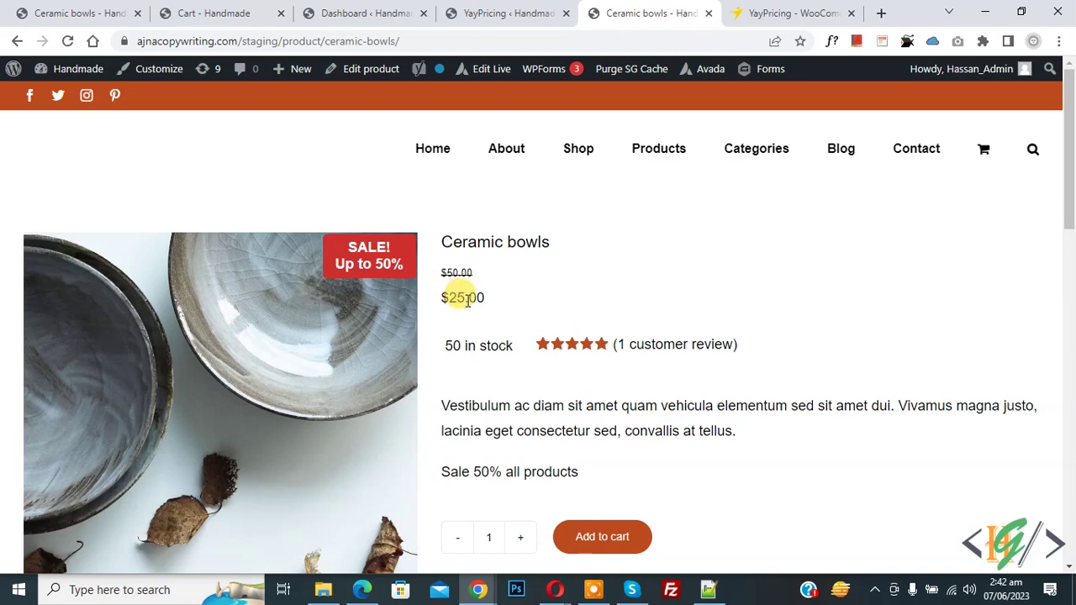
{"action": "left_click", "coordinate": [484, 12]}
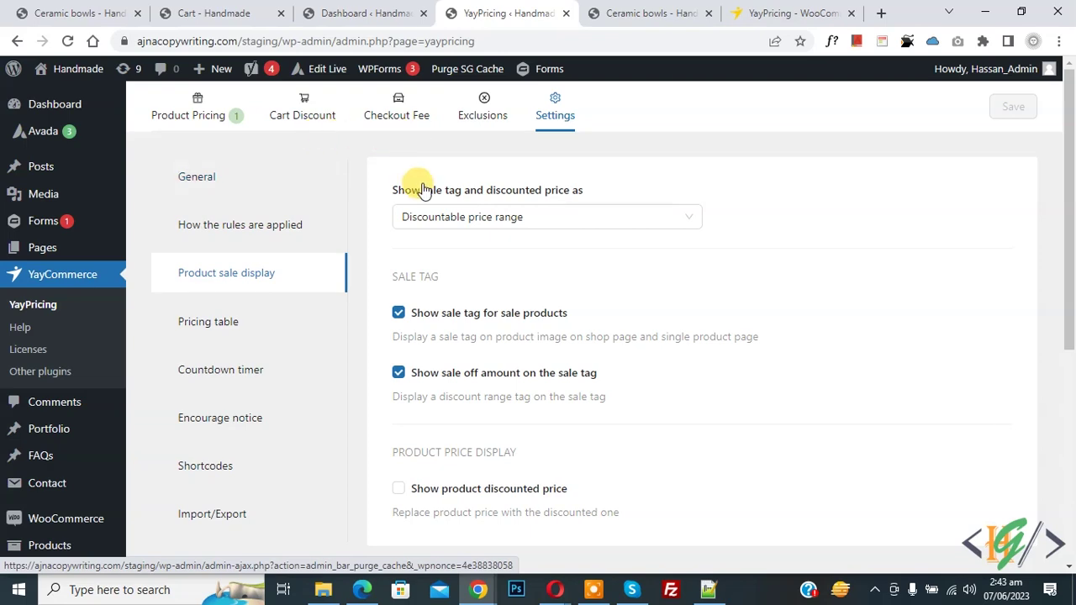
{"action": "left_click", "coordinate": [768, 14]}
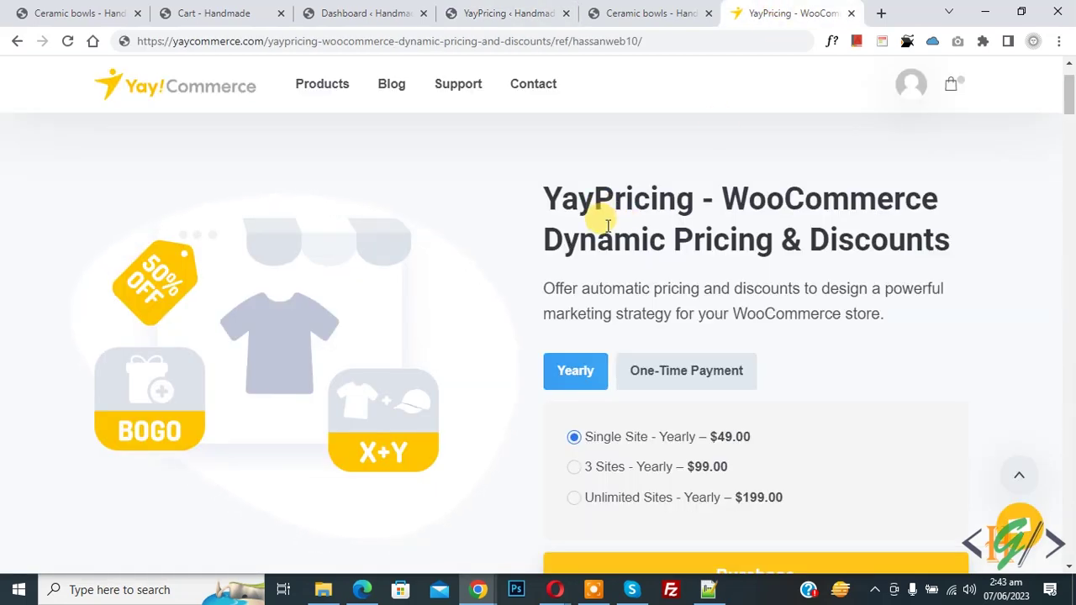